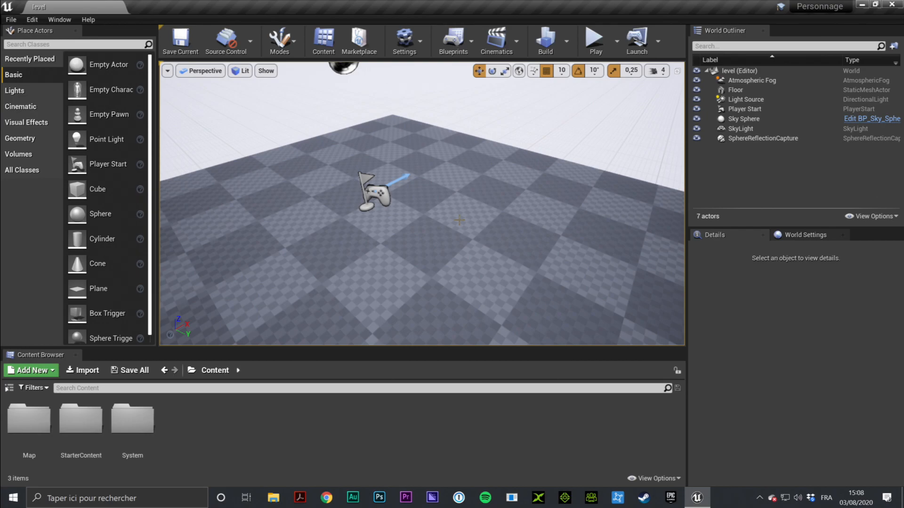
Step: Select the Player Start and test-play the level in the editor, ending the play session again
right_drag(411, 191, 412, 181)
key(s)
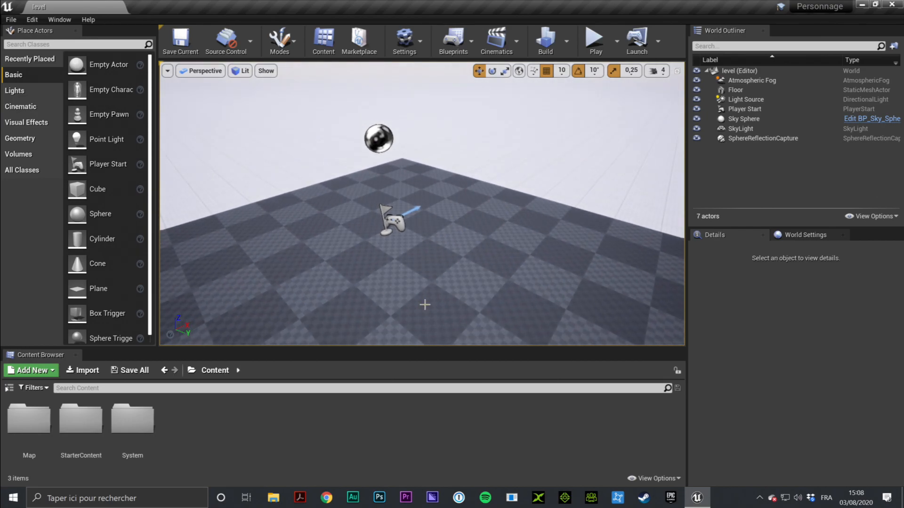
right_drag(468, 250, 467, 245)
key(s)
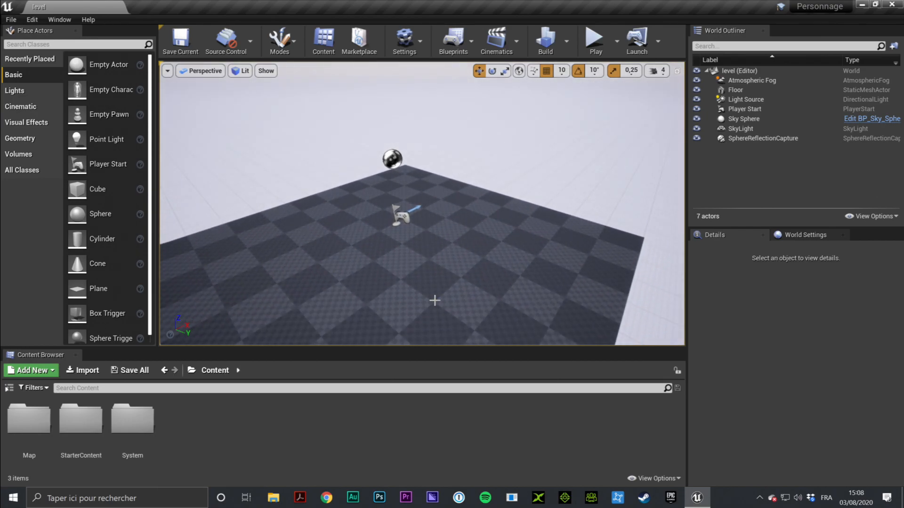
click(401, 215)
click(593, 41)
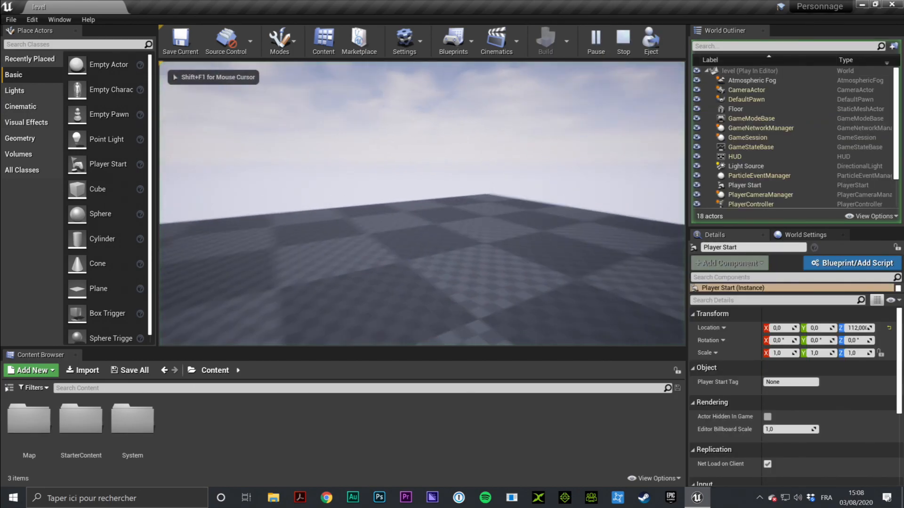
key(Escape)
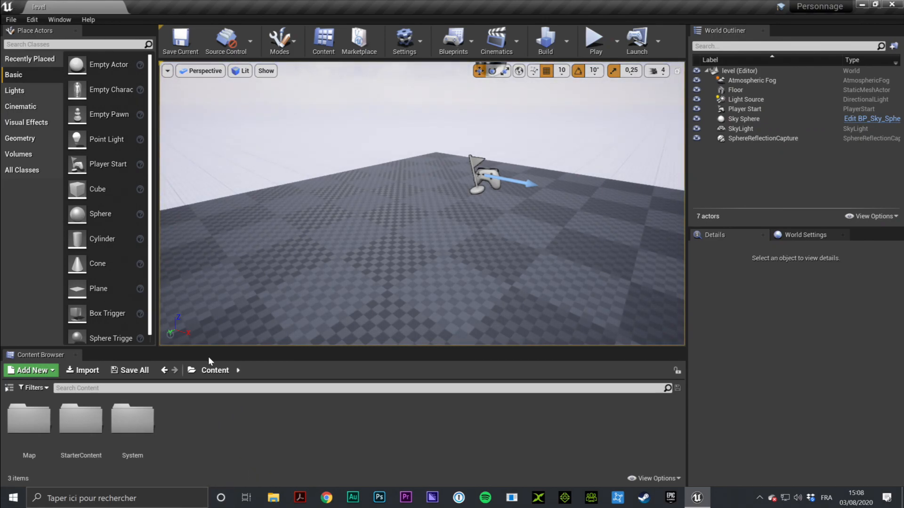
Step: Create a new folder named Personnage in the project's Content folder
right_click(229, 437)
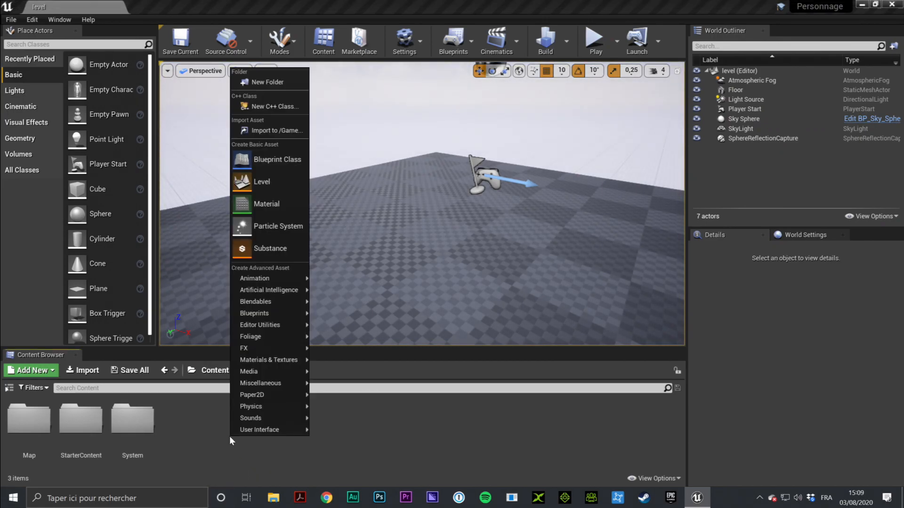
click(286, 83)
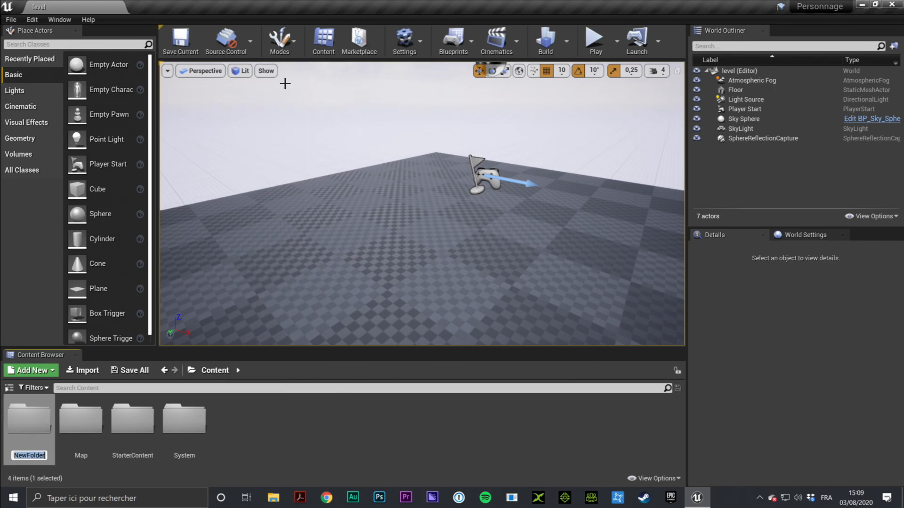
text(Personnah)
key(BackSpace)
text(ge)
key(Return)
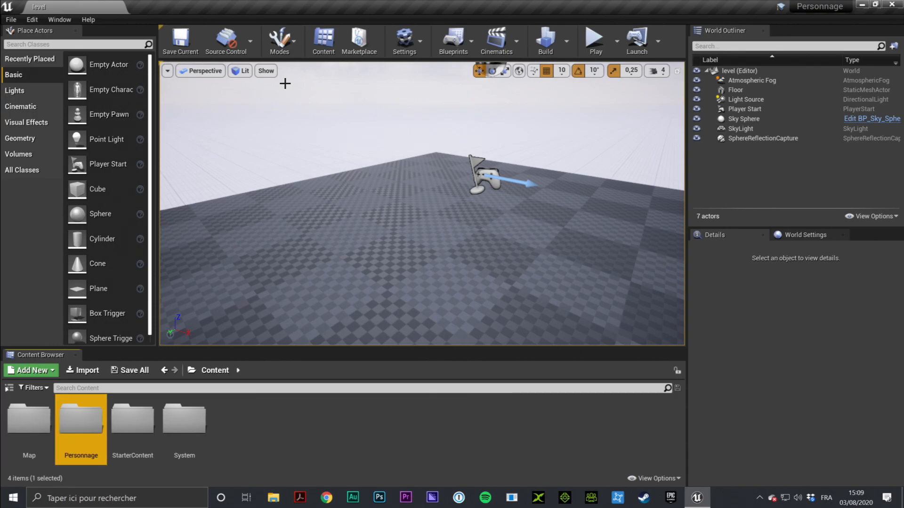
Step: Create a Blueprint class with Character as parent inside the Personnage folder and name it BP_heros
double_click(91, 429)
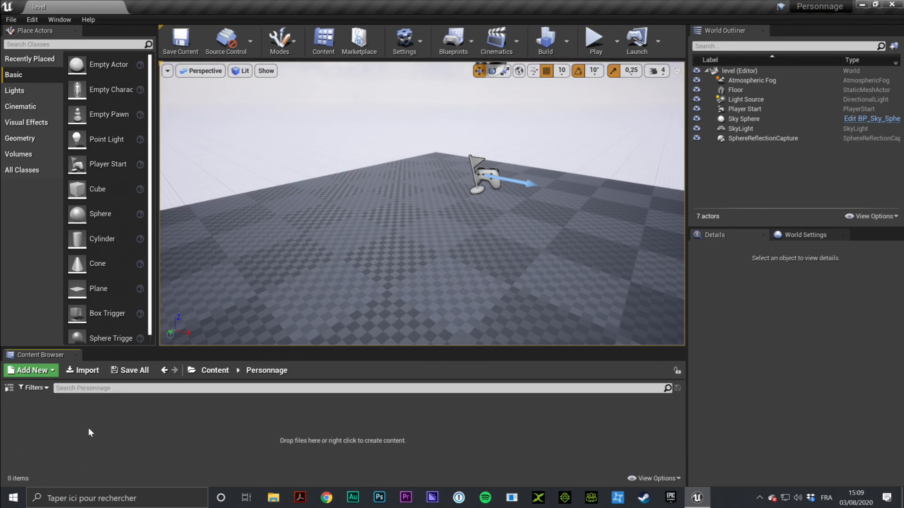
right_click(173, 422)
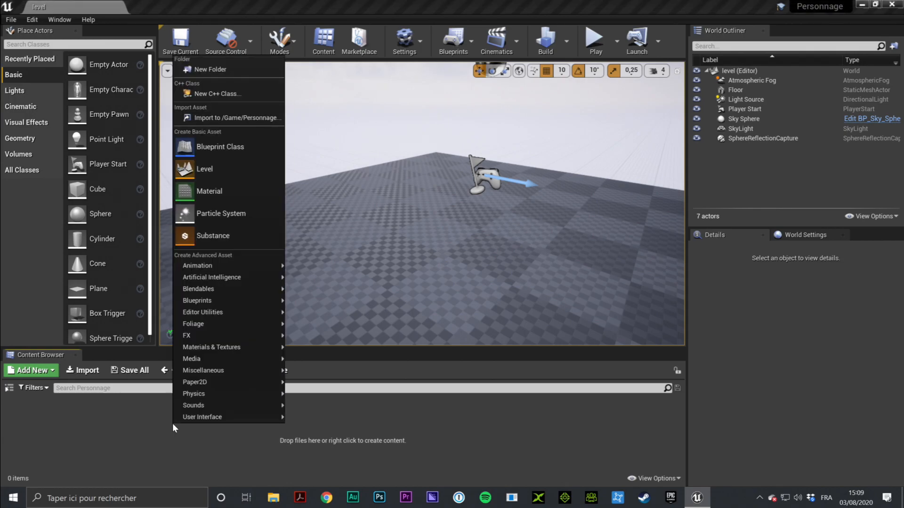
click(228, 150)
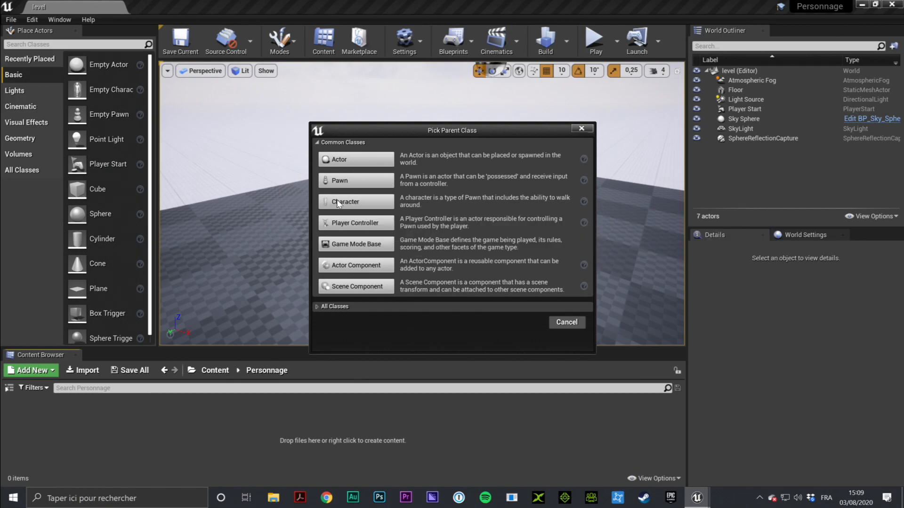
click(347, 202)
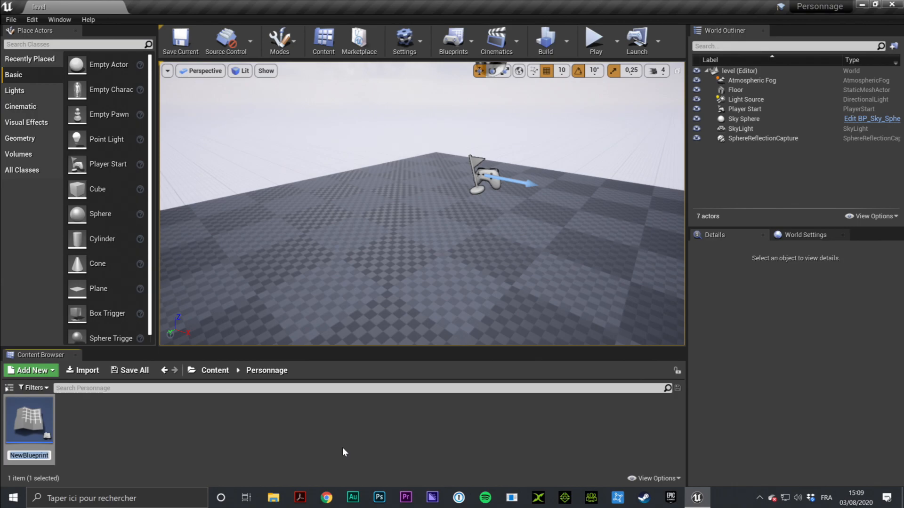
text(BP_heros)
key(Return)
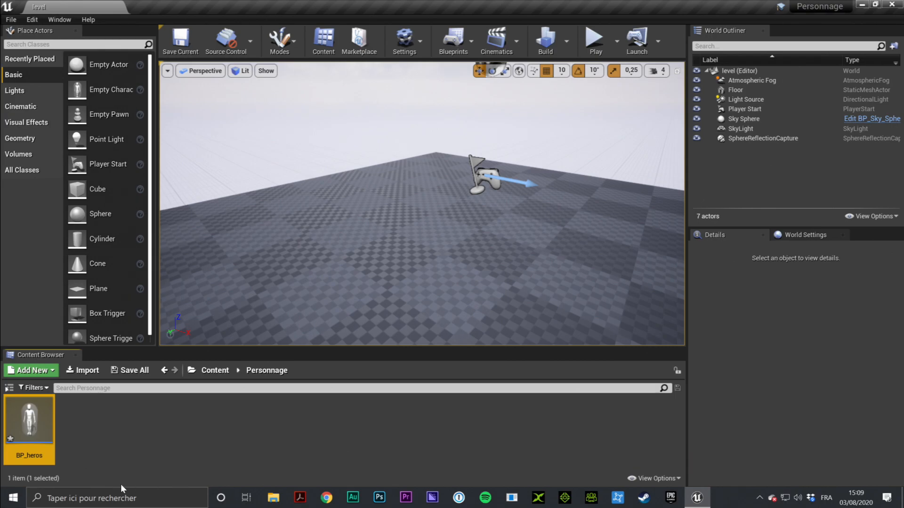
Step: Open the BP_heros blueprint and look over its capsule, arrow, mesh and CharacterMovement components
double_click(39, 424)
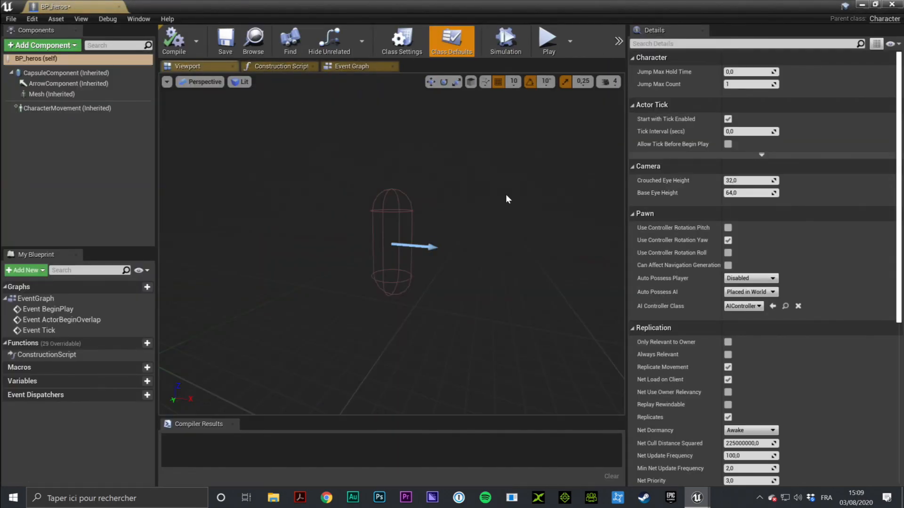
drag(392, 282, 447, 167)
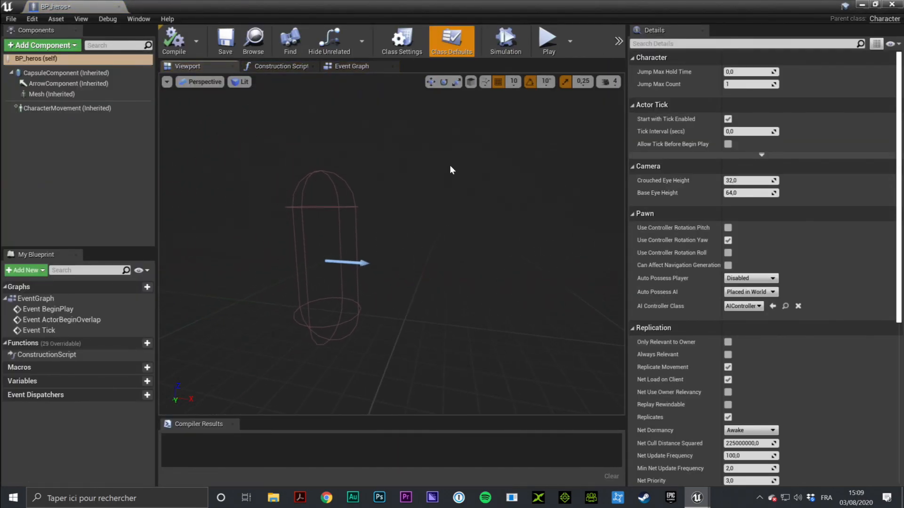
click(66, 83)
click(47, 94)
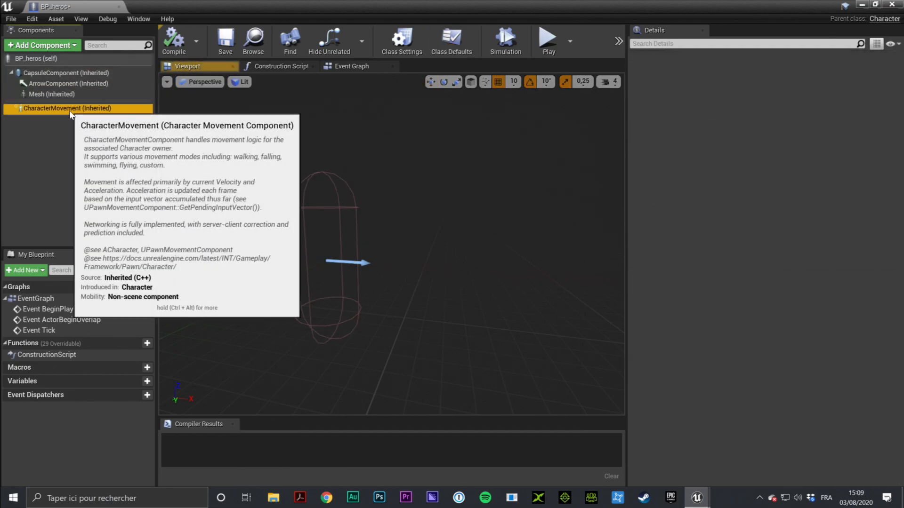
click(56, 108)
drag(478, 227, 447, 209)
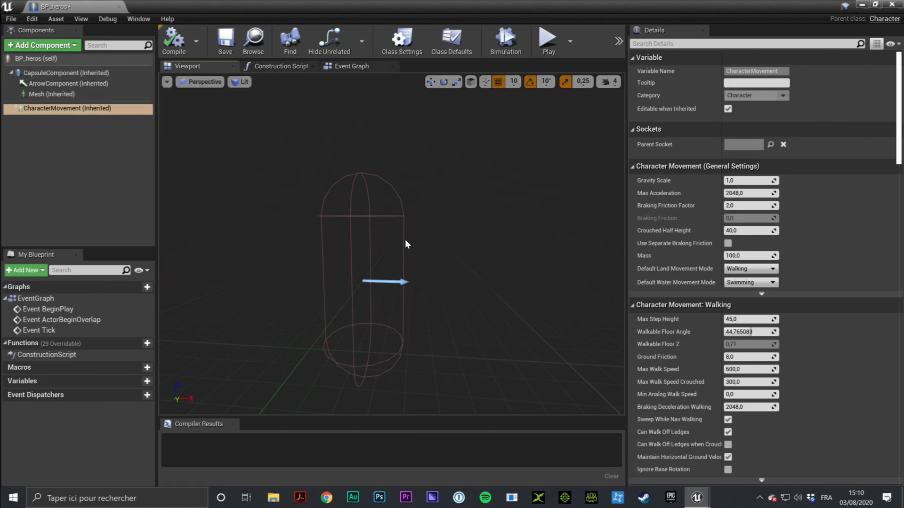
Step: Inspect the CapsuleComponent, ArrowComponent and Mesh in turn, including the skeletal meshes available for the Mesh
click(80, 73)
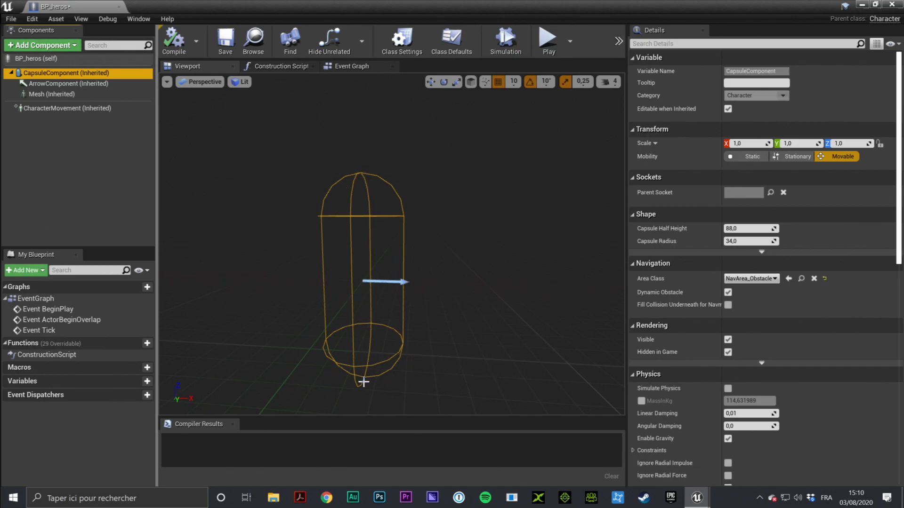
click(75, 86)
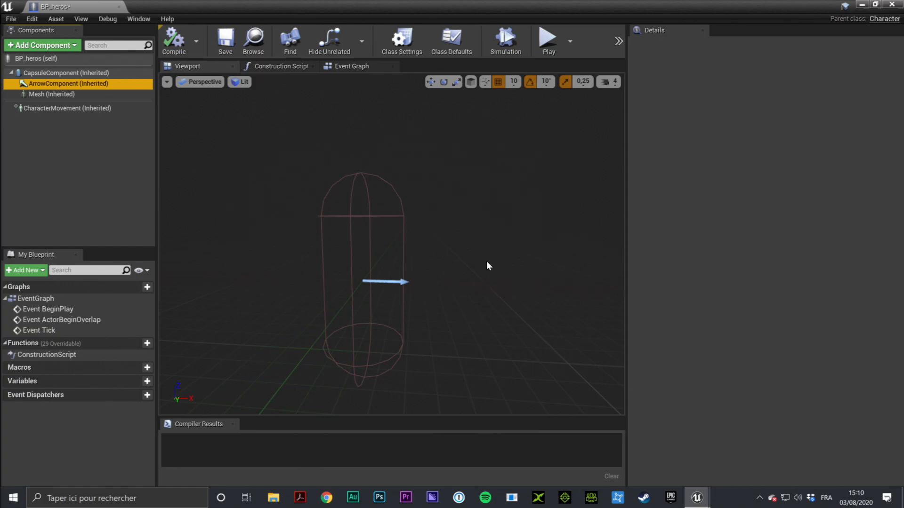
click(67, 95)
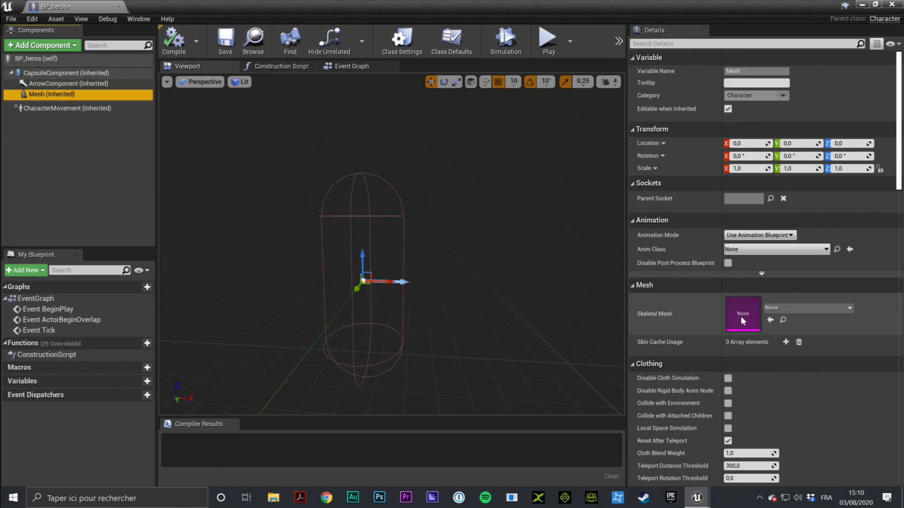
click(818, 310)
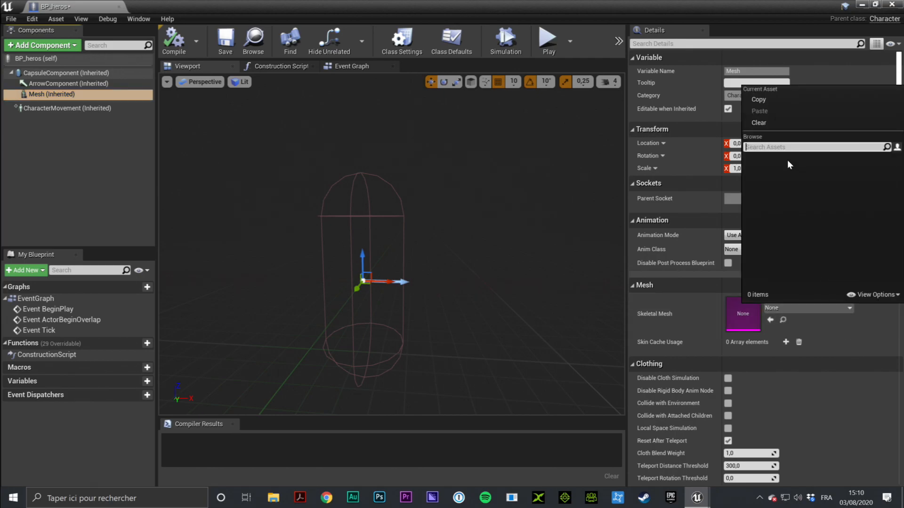
click(549, 237)
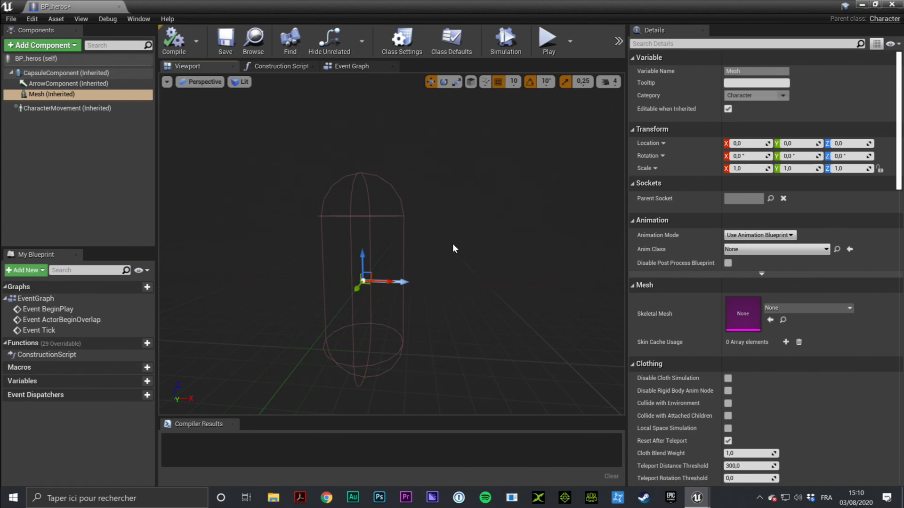
Step: Examine the CharacterMovement component's walking, jumping, networking, swimming and flying settings
click(89, 108)
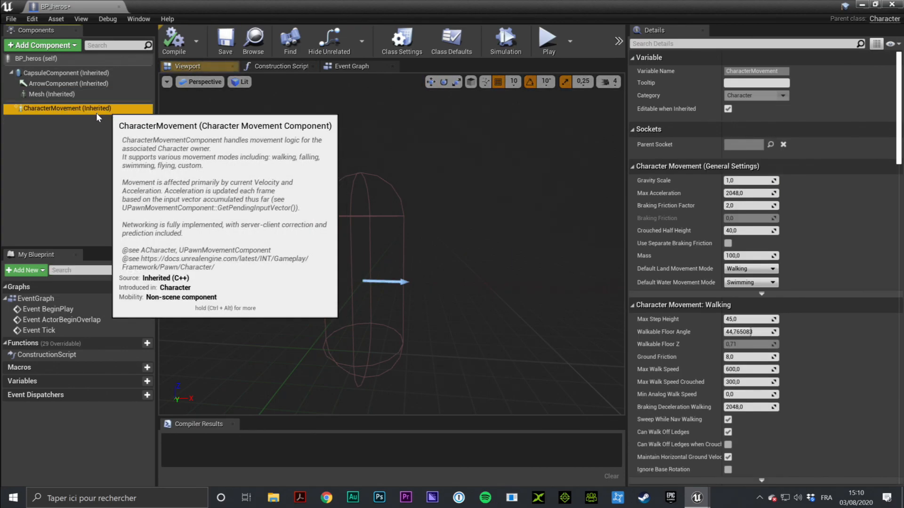
mouse_move(446, 256)
right_down()
mouse_move(423, 257)
mouse_move(446, 254)
mouse_move(439, 266)
right_up()
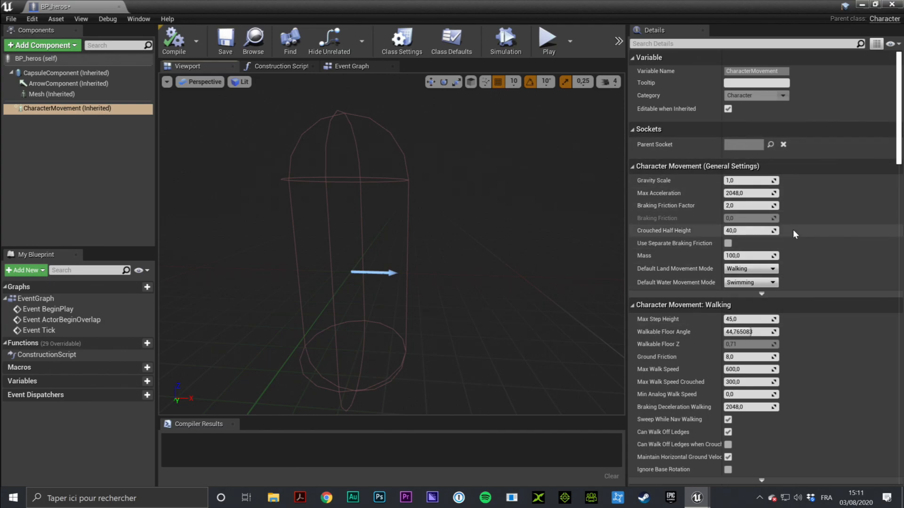
scroll(820, 357, down, 3)
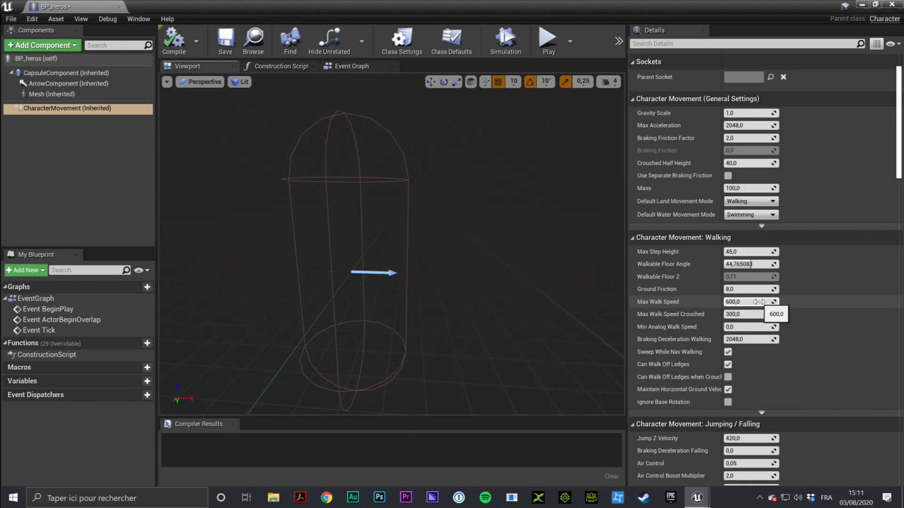
scroll(791, 315, down, 5)
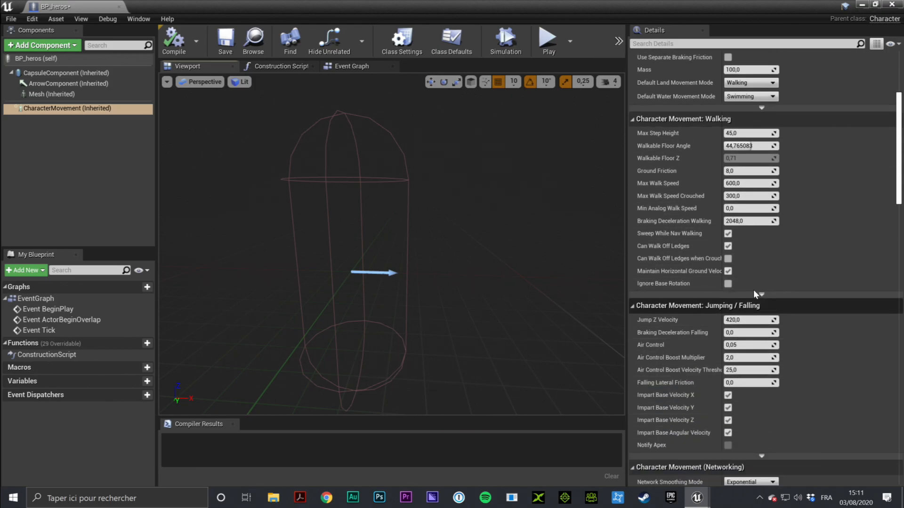
scroll(777, 306, down, 6)
scroll(814, 330, down, 5)
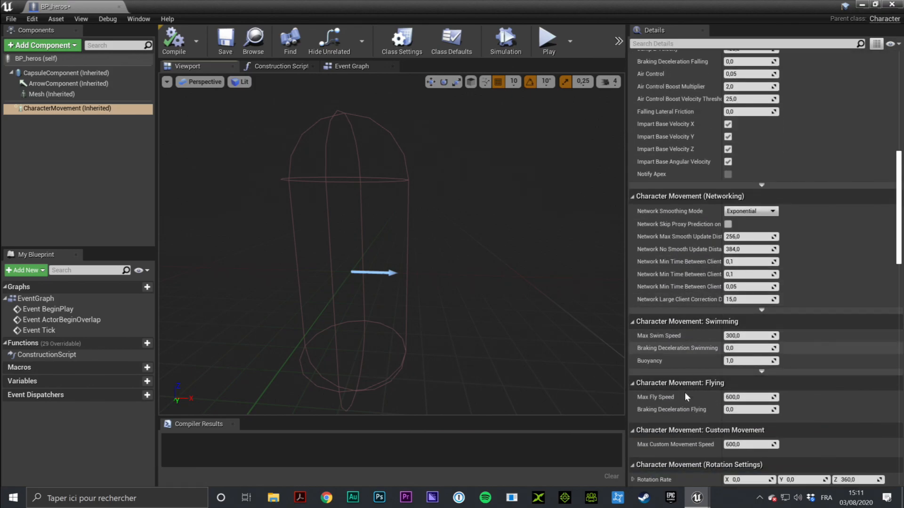
scroll(833, 284, up, 10)
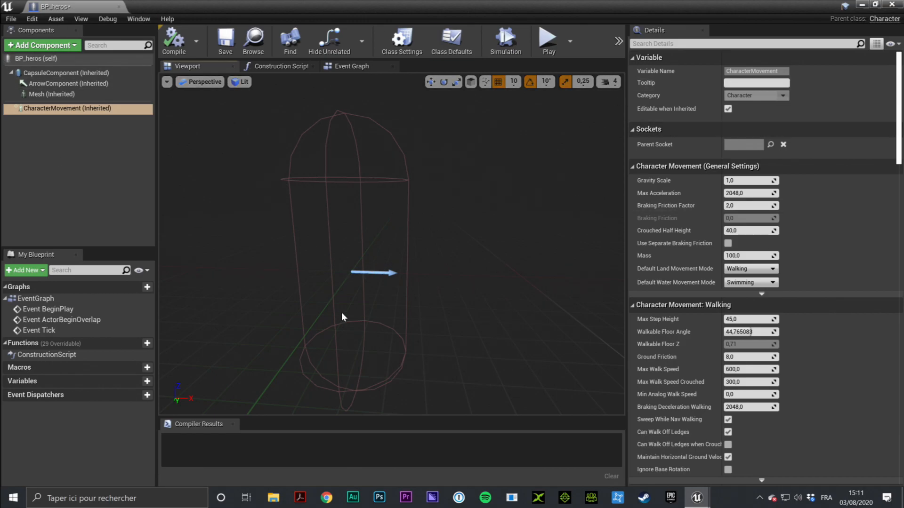
right_drag(361, 260, 250, 139)
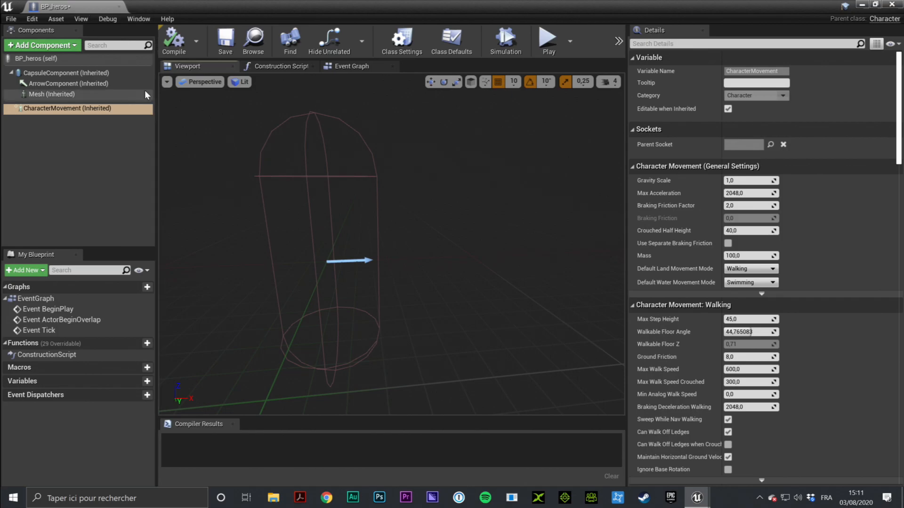
Step: Add a Cube component as a child of the character's Mesh, keeping its default name
click(50, 94)
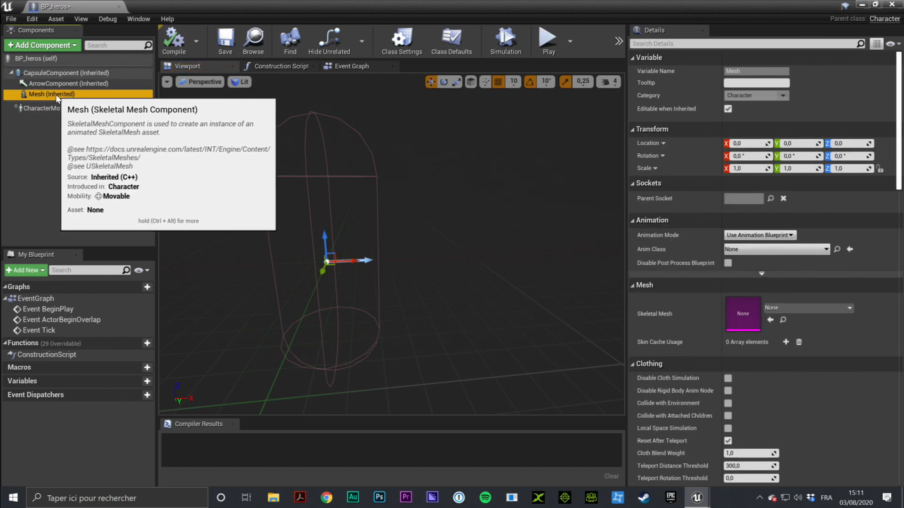
click(56, 47)
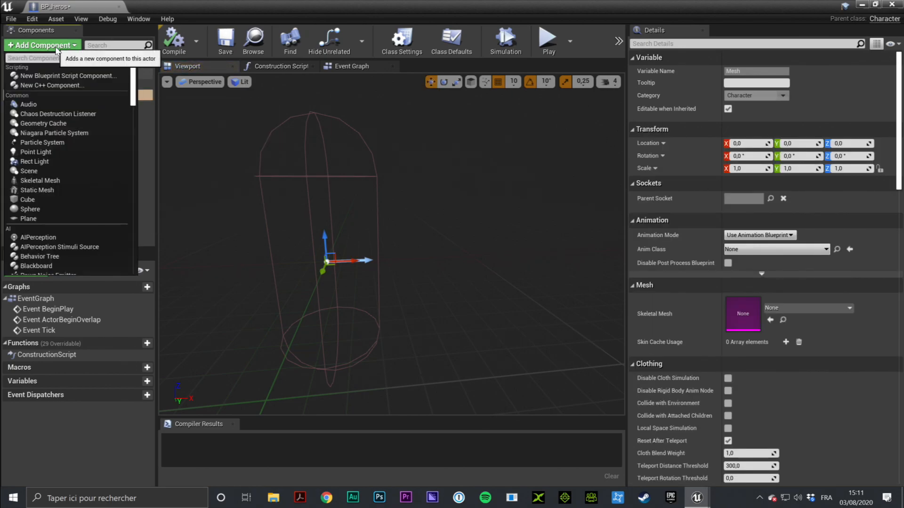
click(35, 200)
key(Return)
Step: Scale the cube to 0.5 on X and Y so it fits the capsule's width, and compile the blueprint
right_drag(476, 271, 522, 301)
key(space)
key(space)
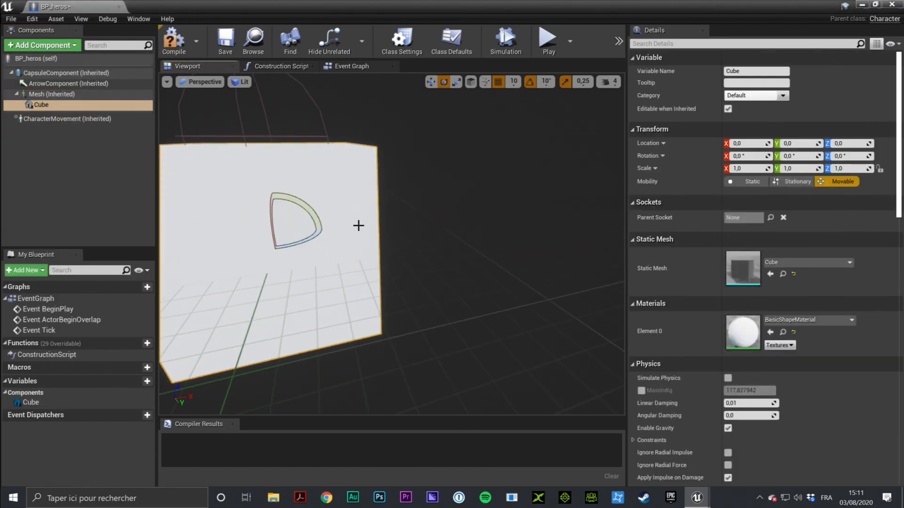
right_drag(359, 224, 374, 240)
mouse_move(291, 219)
mouse_down()
mouse_move(266, 221)
mouse_move(296, 218)
mouse_up()
right_drag(361, 282, 360, 282)
drag(352, 300, 327, 300)
right_drag(431, 285, 400, 278)
right_drag(335, 307, 335, 307)
right_drag(453, 264, 431, 270)
right_drag(227, 346, 227, 346)
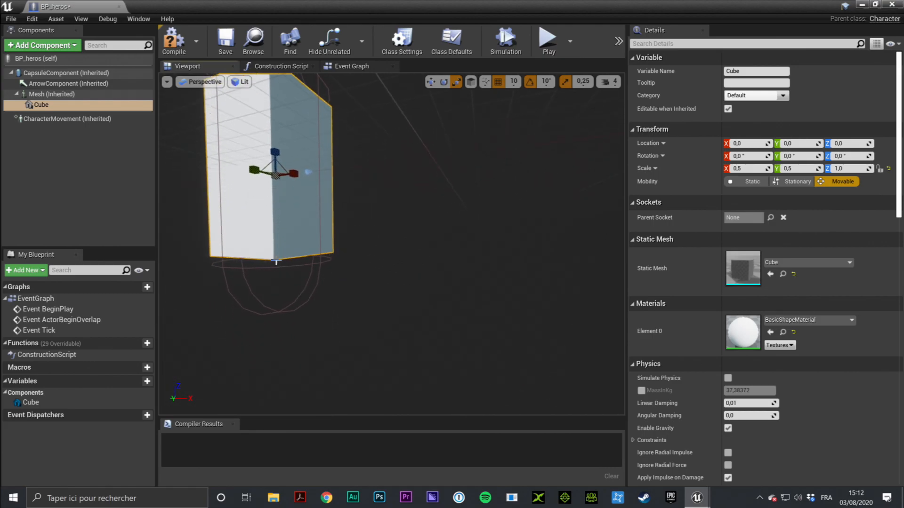
right_drag(422, 236, 422, 236)
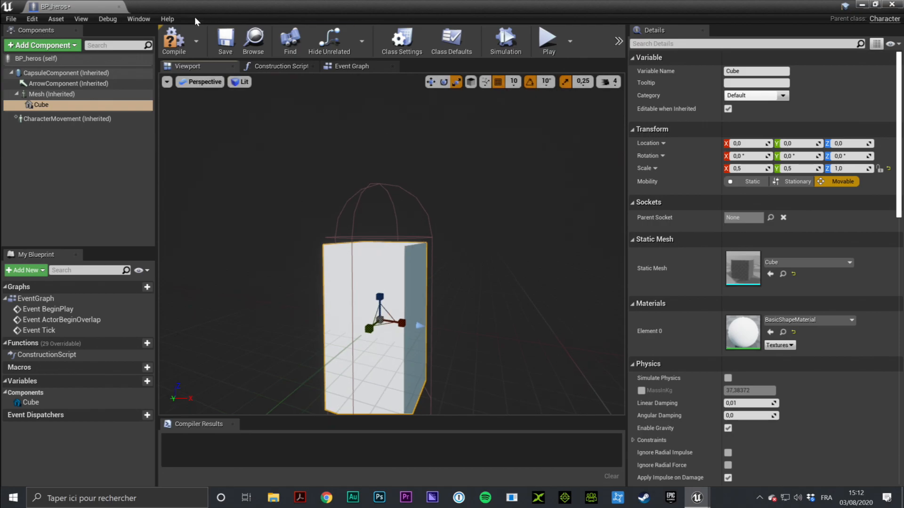
right_drag(452, 264, 461, 256)
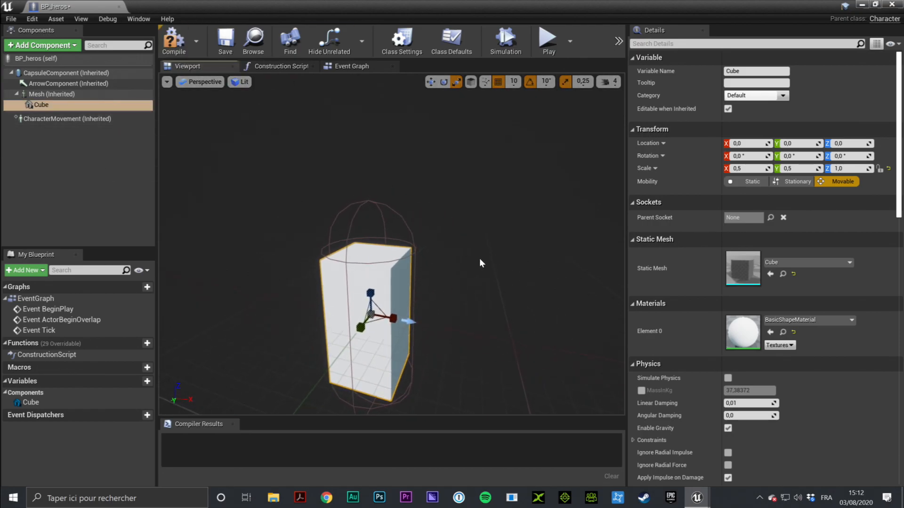
click(176, 40)
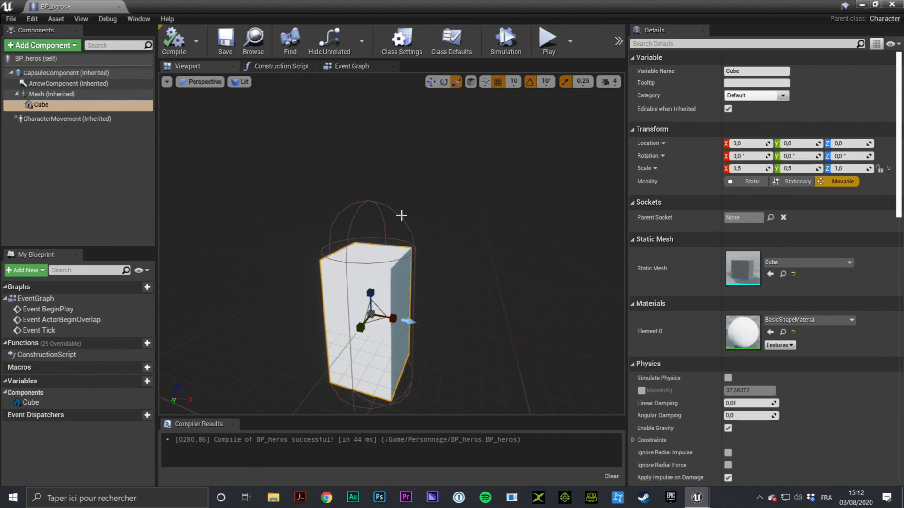
Step: Save the BP_heros blueprint and dock its editor beside the level in the main editor window
click(224, 40)
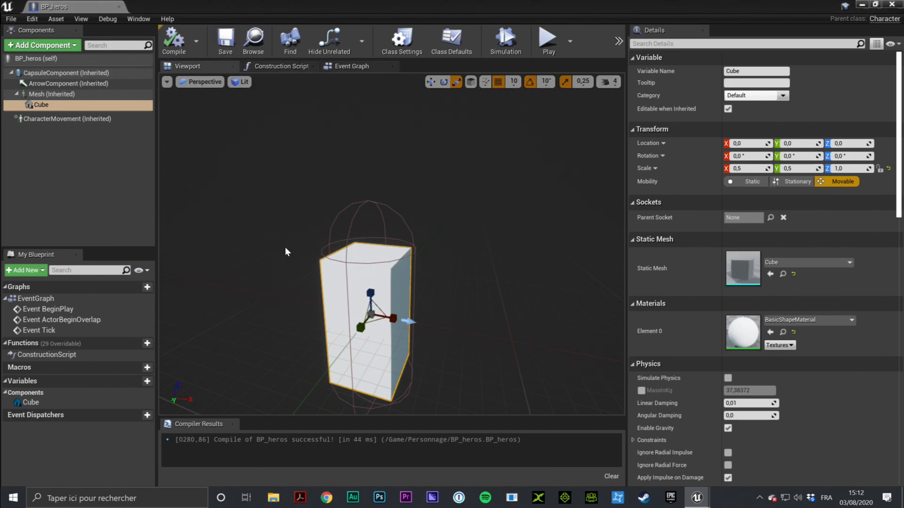
click(119, 7)
drag(153, 64, 145, 4)
click(94, 3)
click(157, 5)
click(81, 4)
click(155, 7)
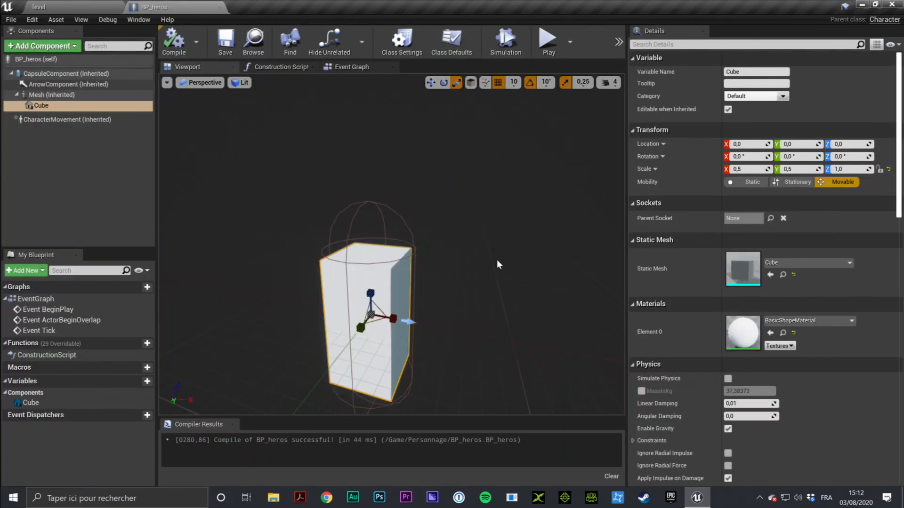
Step: Play the level, detach the camera from the player to examine the default pawn from outside, and stop the session
click(59, 5)
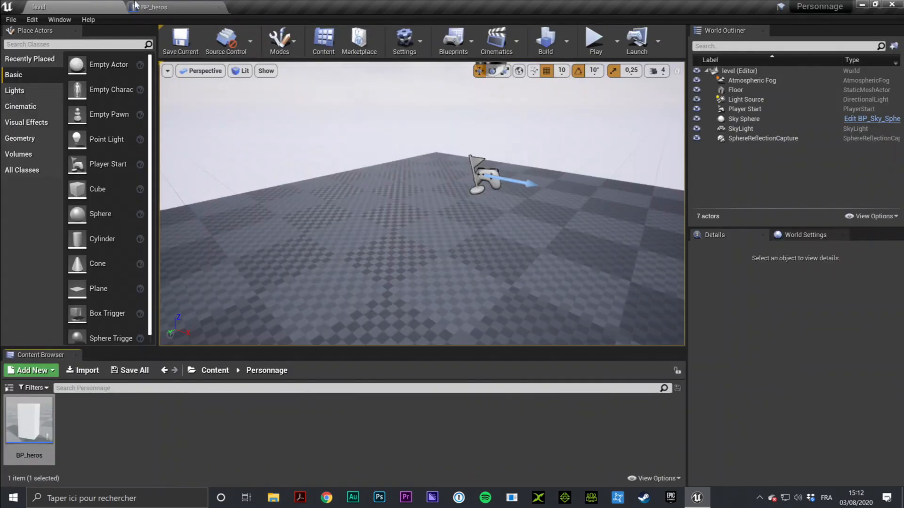
click(596, 47)
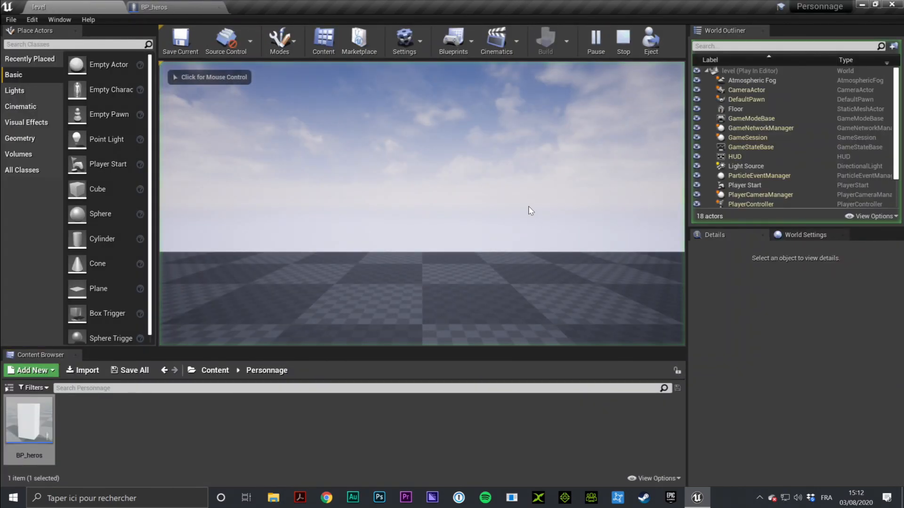
key(F8)
right_drag(528, 182, 527, 221)
key(s)
right_drag(519, 167, 660, 168)
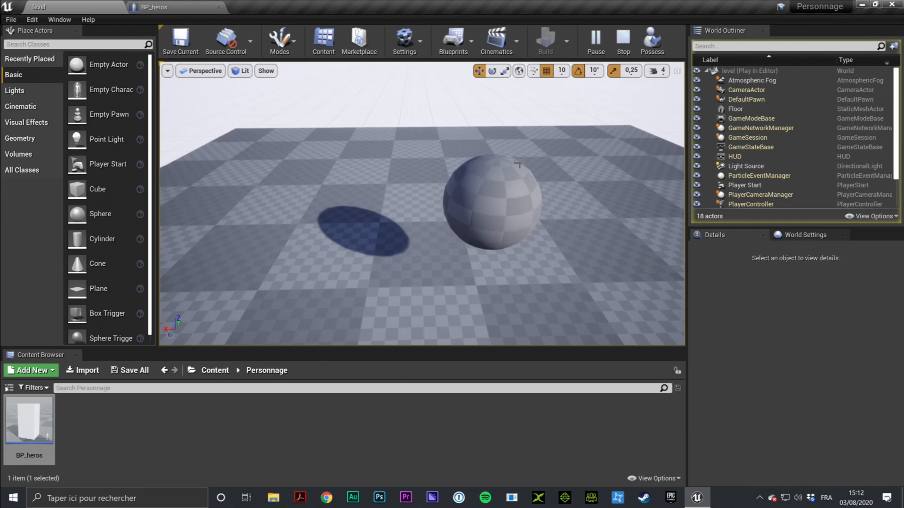
click(623, 40)
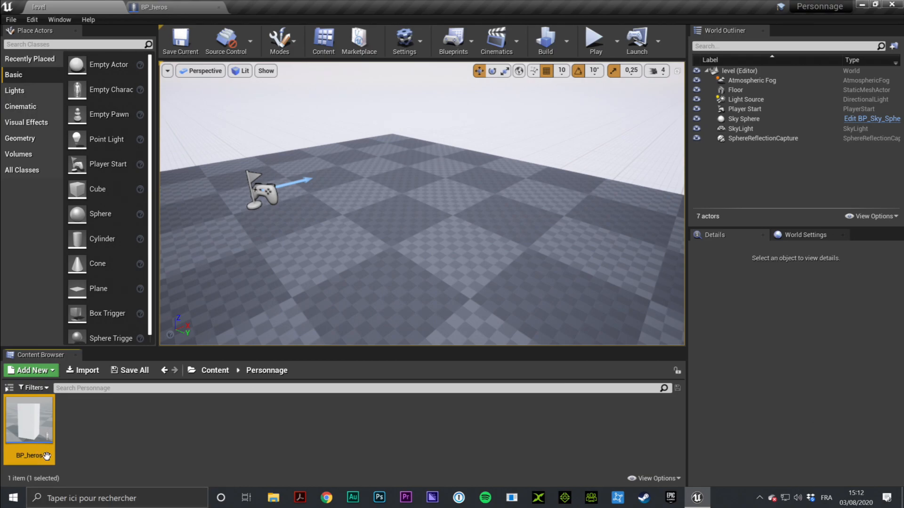
Step: Place BP_heros in the level at about X 320, Y -160, Z 108 and rotate it to 120° about Z
drag(34, 426, 421, 160)
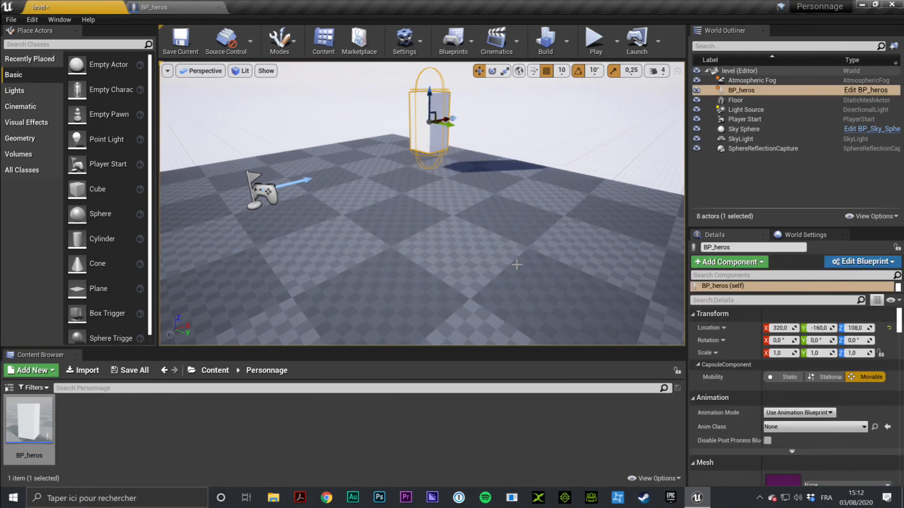
right_drag(498, 208, 487, 192)
key(f)
key(d)
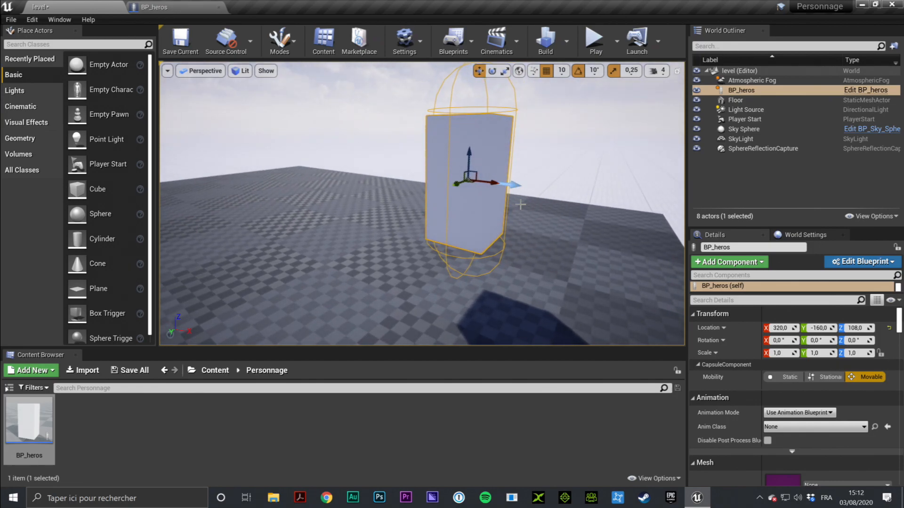
key(e)
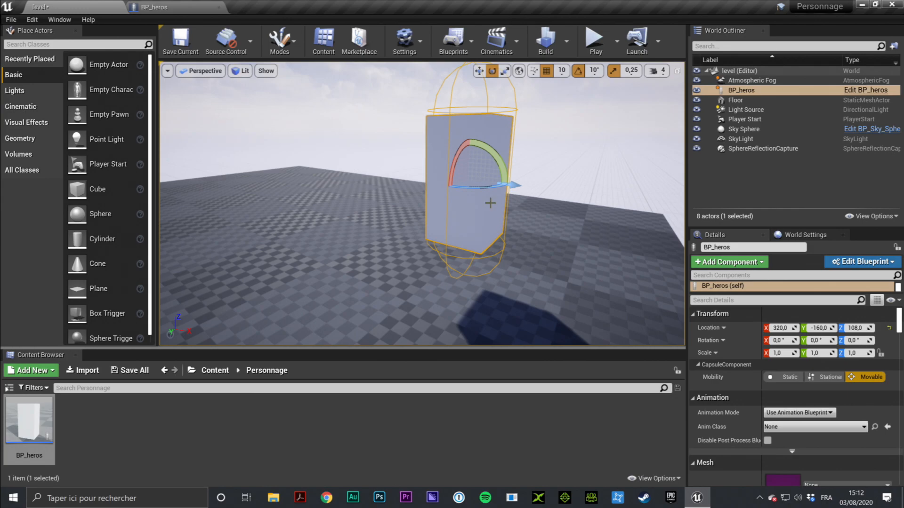
drag(498, 190, 520, 247)
right_drag(519, 247, 519, 248)
Step: Play the level to check the placed BP_heros from the player's view, end the session, and view the character and Player Start together
click(595, 40)
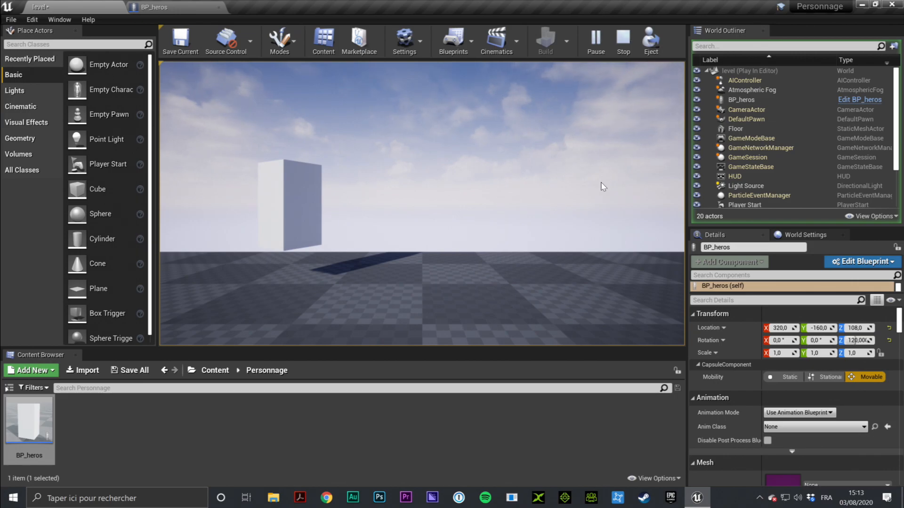
key(Escape)
right_drag(519, 171, 499, 211)
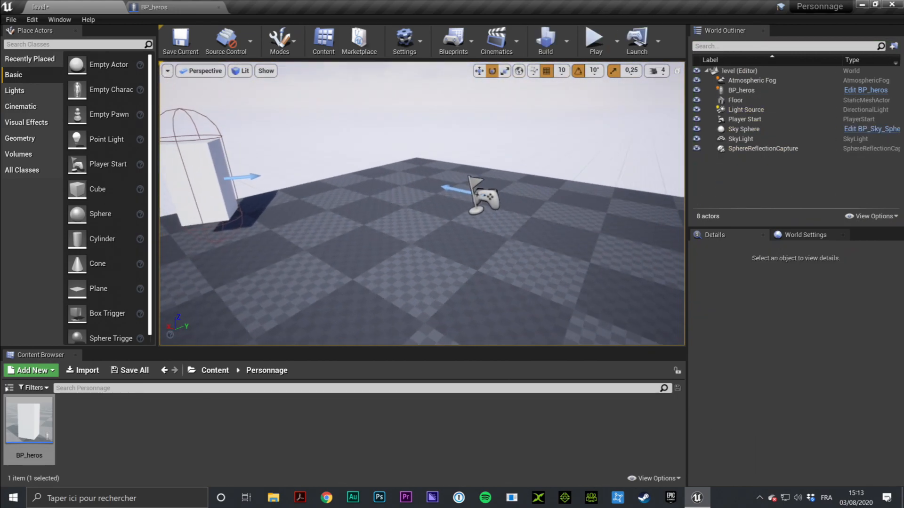
scroll(506, 205, down, 10)
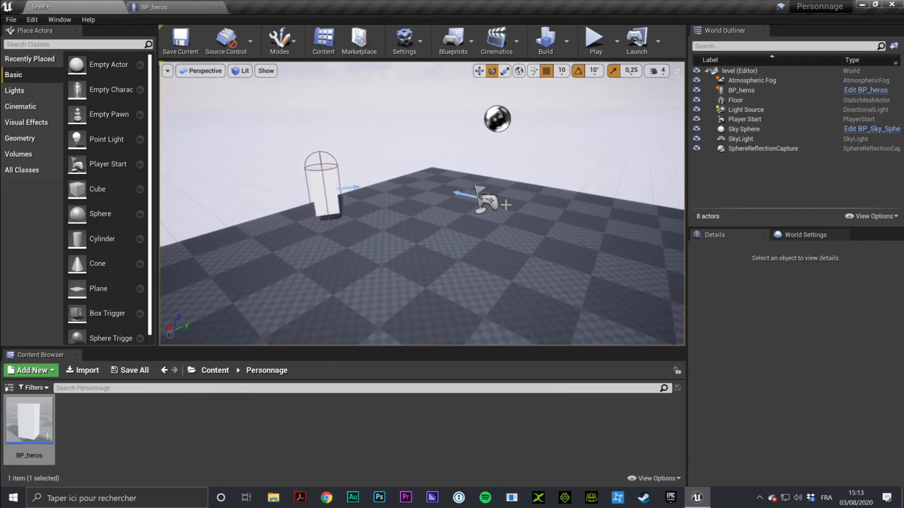